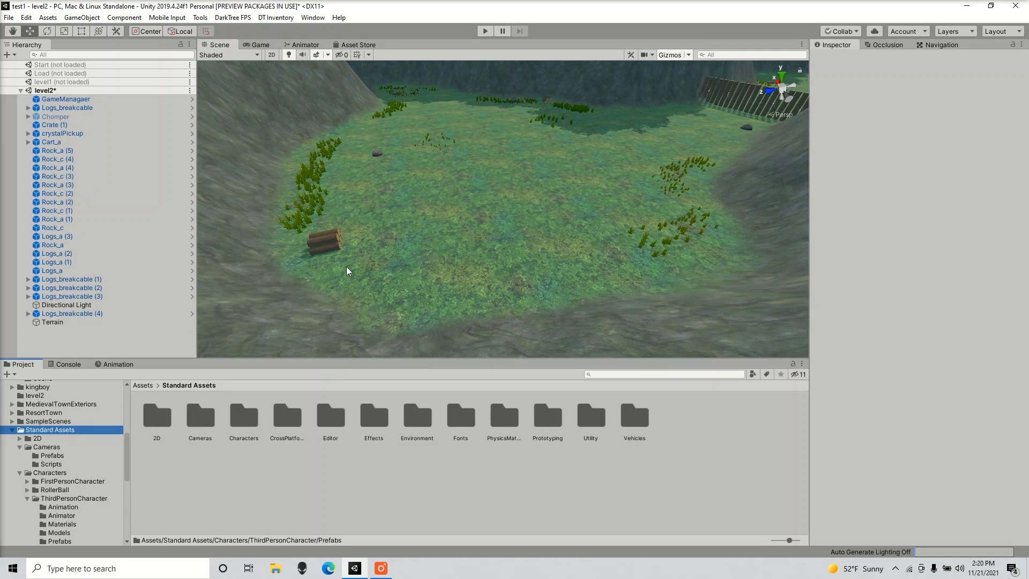
Place the ThirdPersonController prefab from Characters/ThirdPersonCharacter/Prefabs into the terrain scene
click(358, 45)
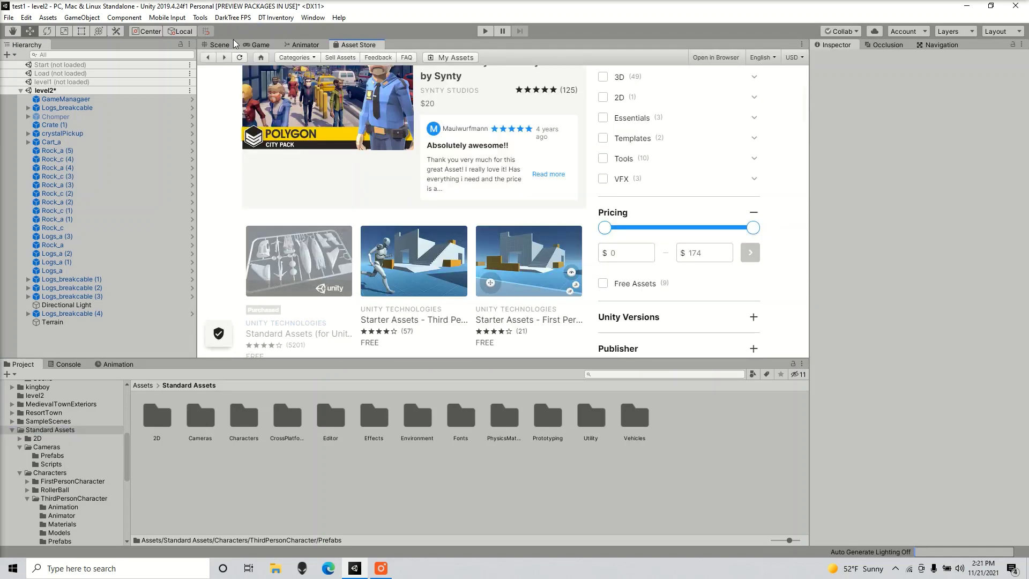
click(218, 46)
click(683, 374)
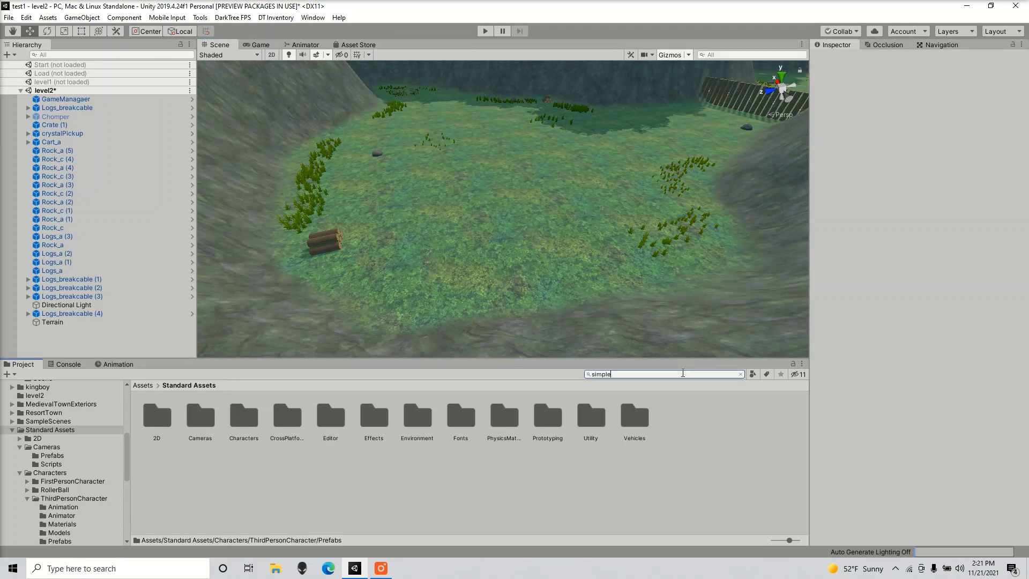
text(simple)
key(BackSpace)
key(BackSpace)
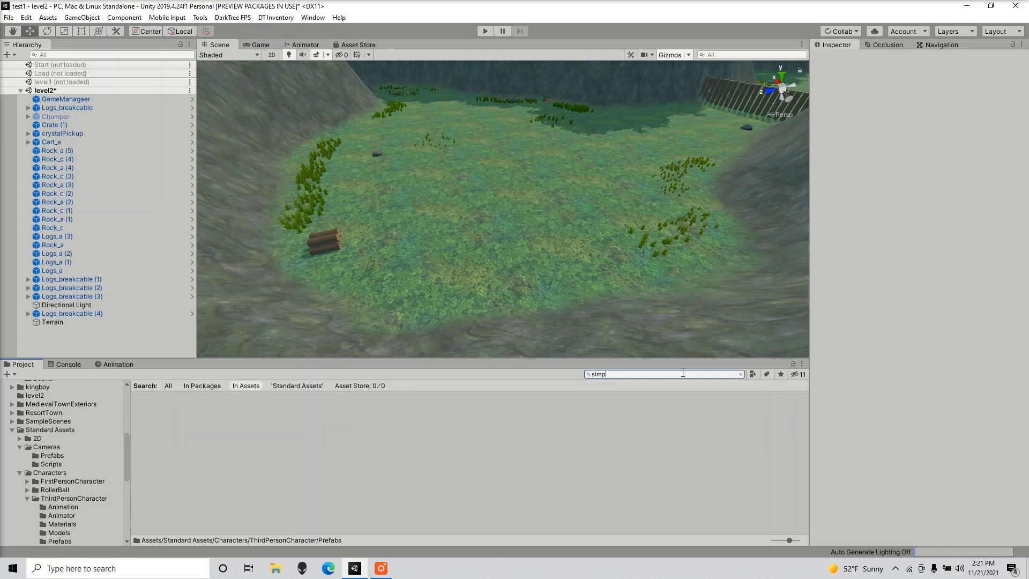
click(68, 418)
click(84, 430)
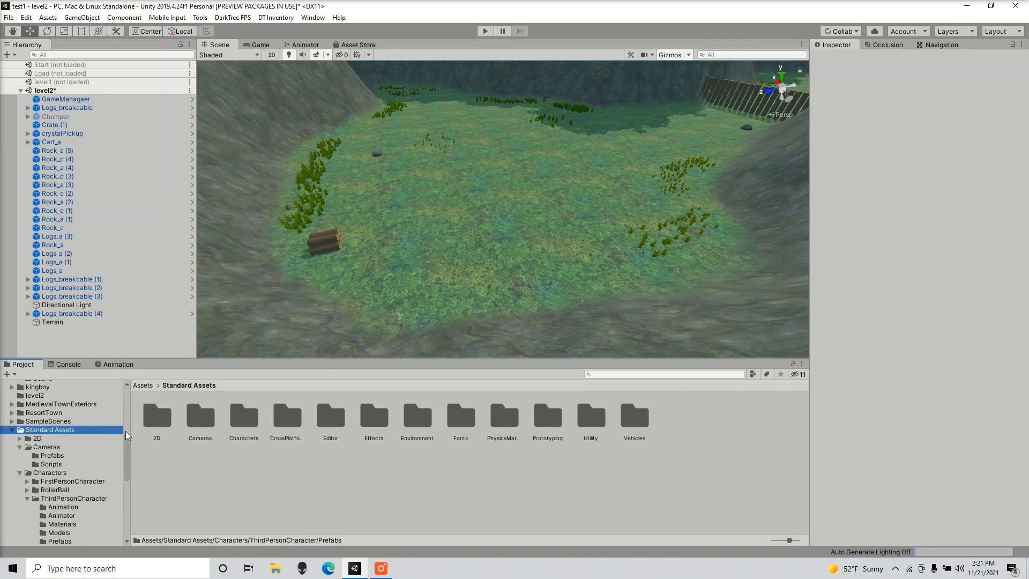
double_click(244, 423)
double_click(245, 426)
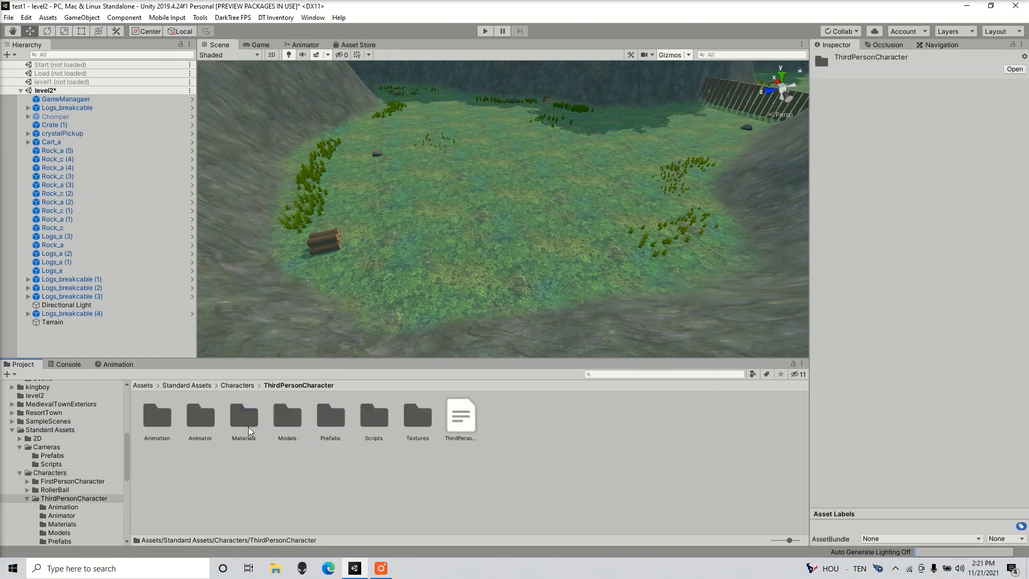
double_click(331, 414)
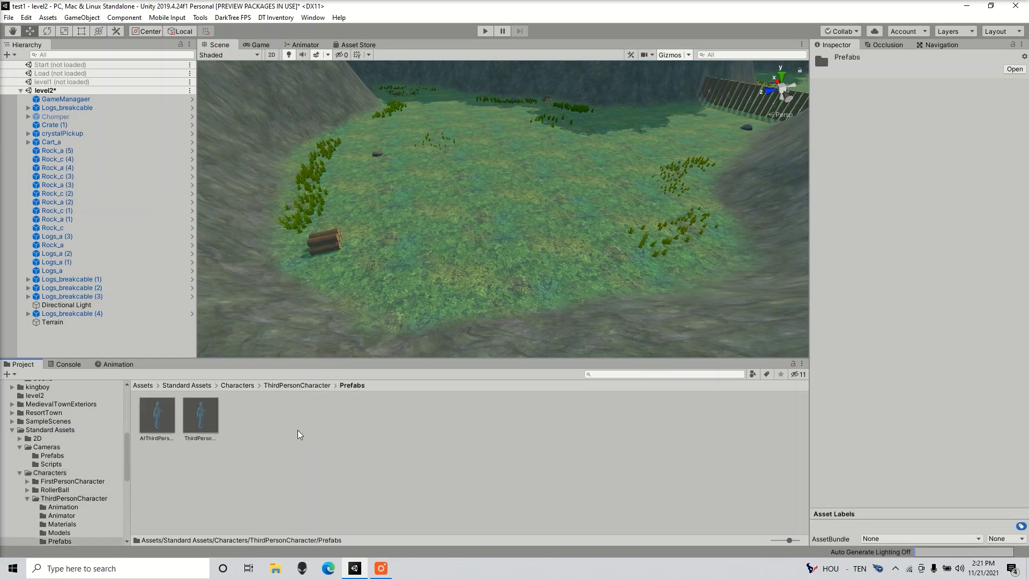
drag(197, 426, 442, 217)
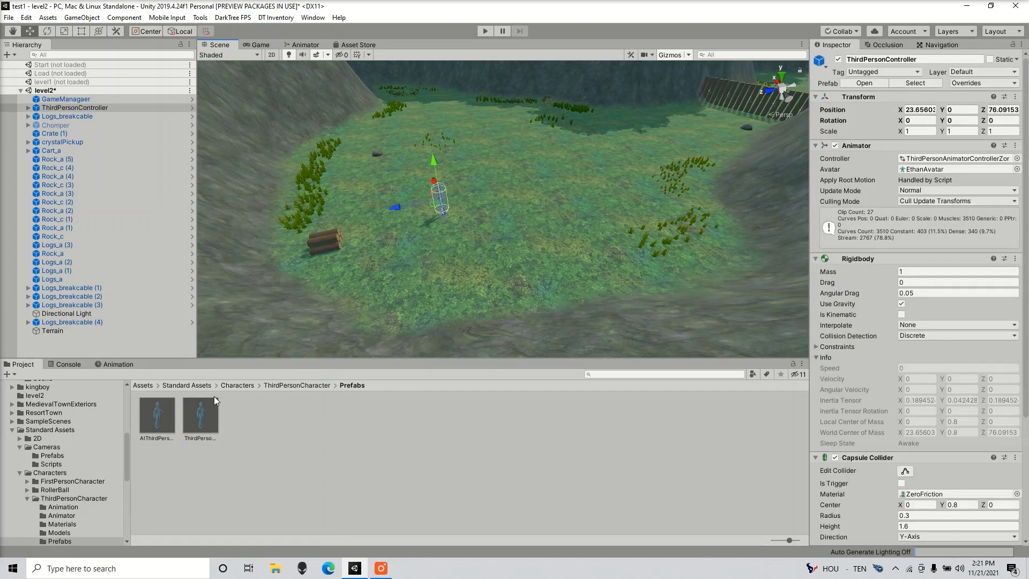
Add the FreeLookCameraRig from Cameras/Prefabs, target it at ThirdPersonController, and enter Play mode
click(188, 386)
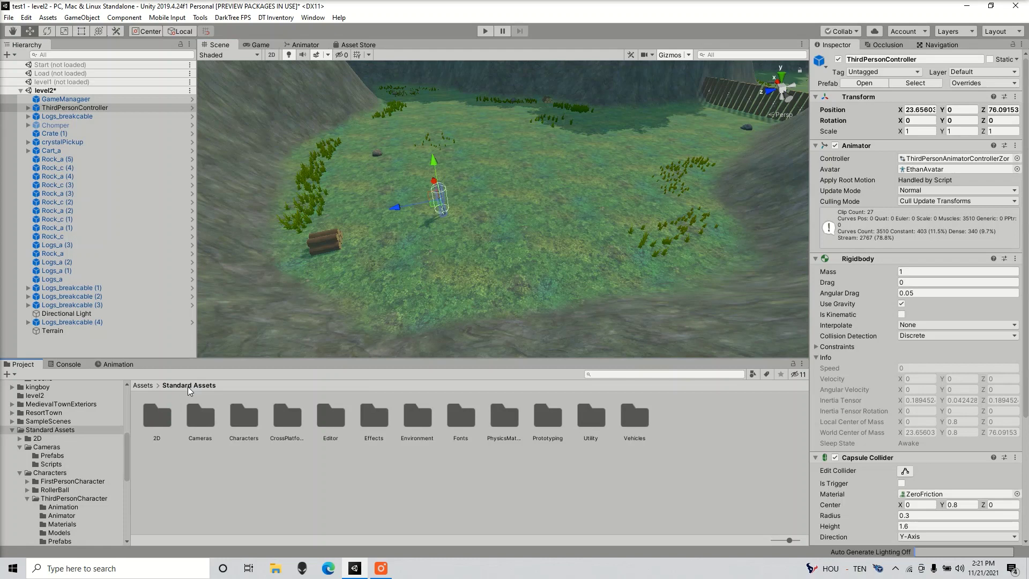
double_click(198, 421)
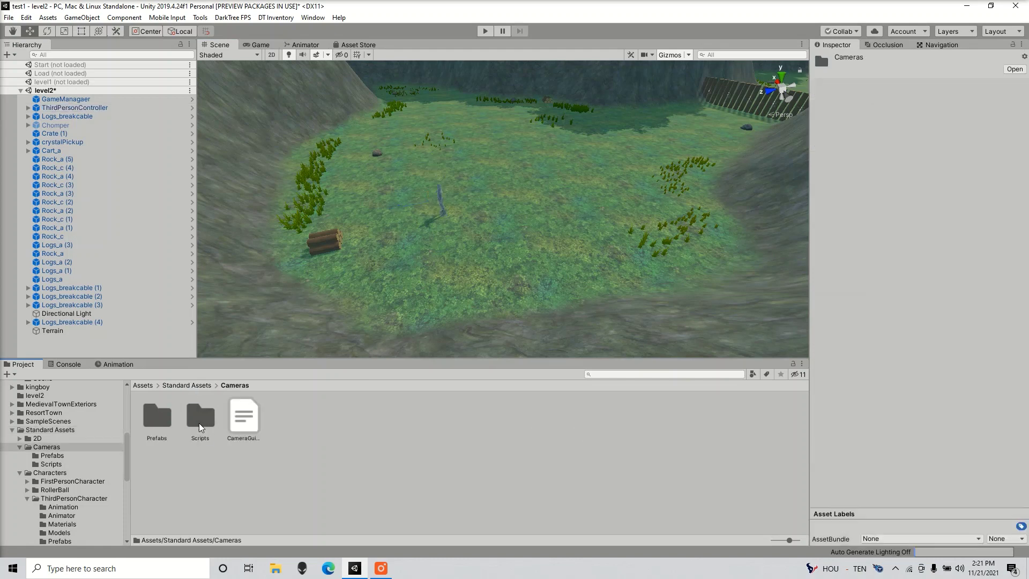
double_click(160, 423)
drag(199, 420, 461, 226)
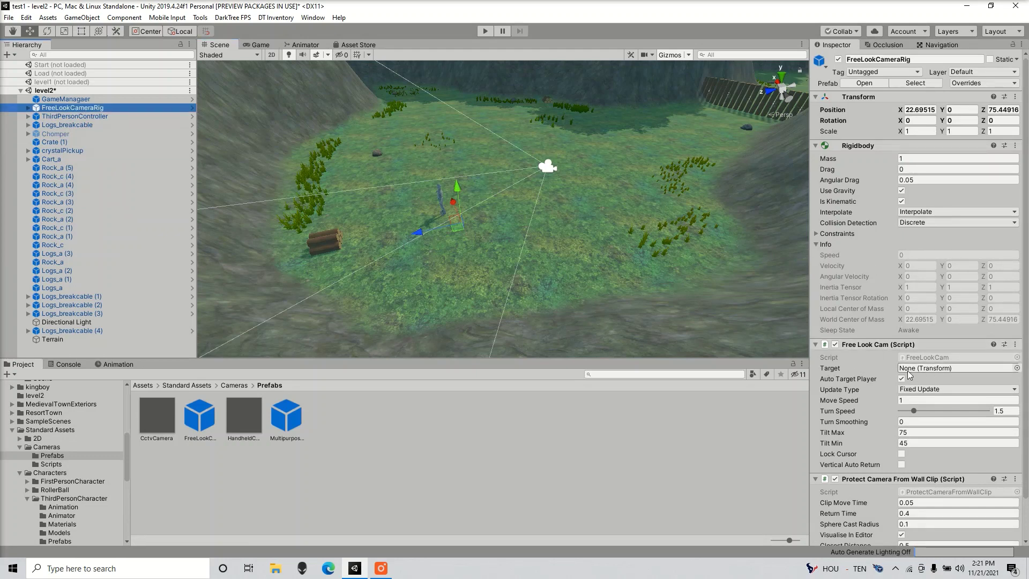
drag(75, 116, 915, 369)
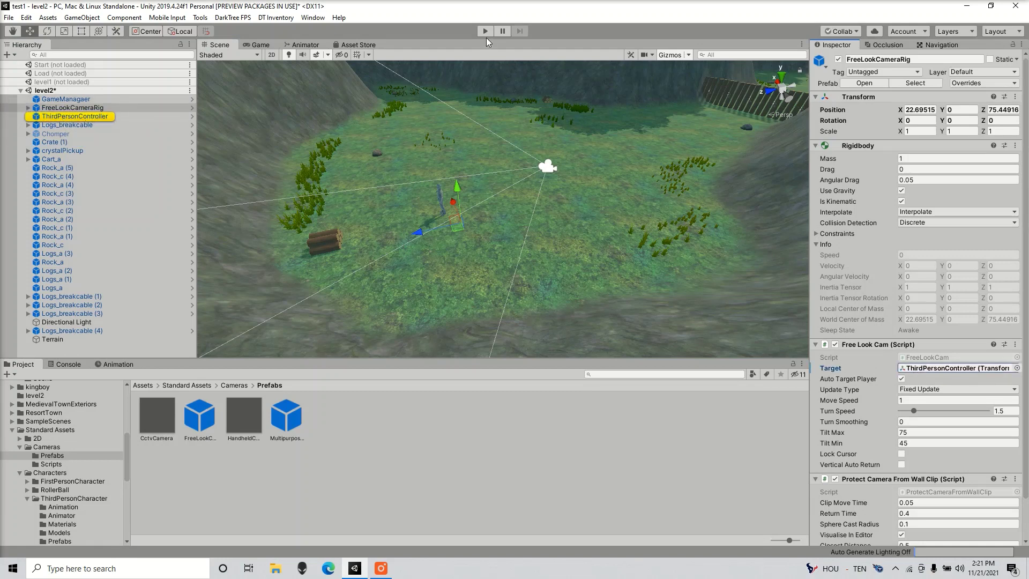
click(486, 33)
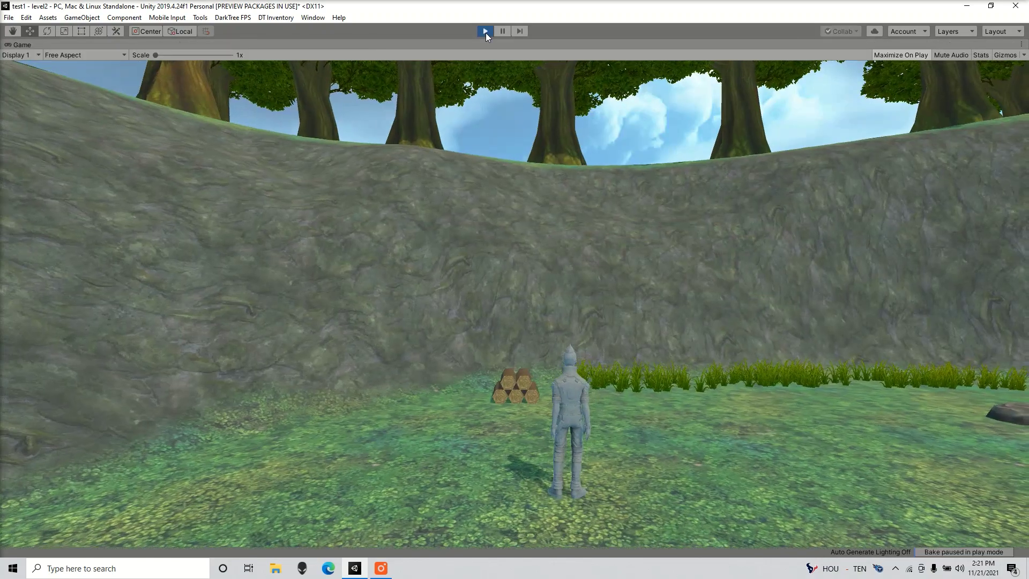
Run the character forward with W, then turn it left with A across the meadow
key(w)
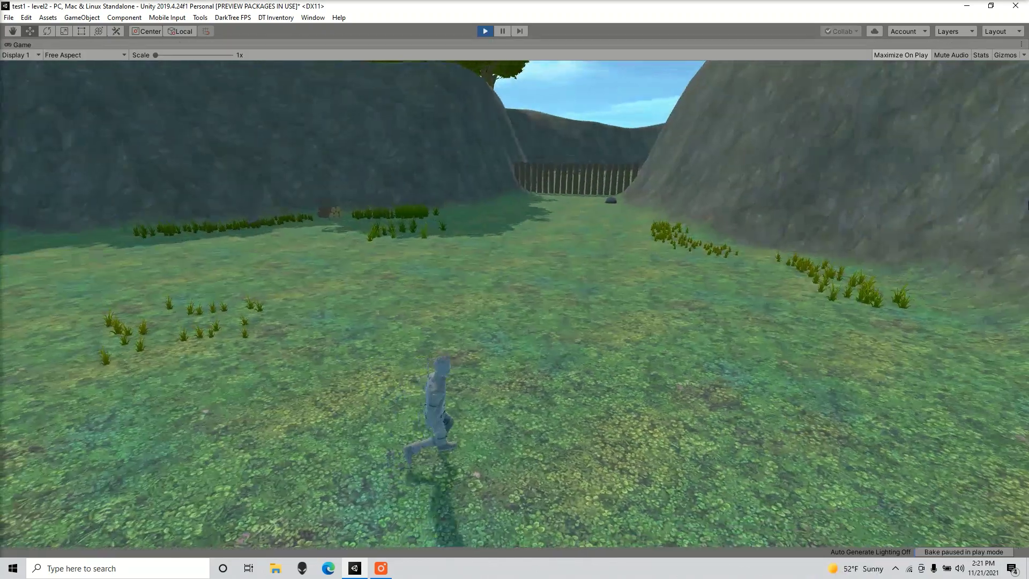
key(w)
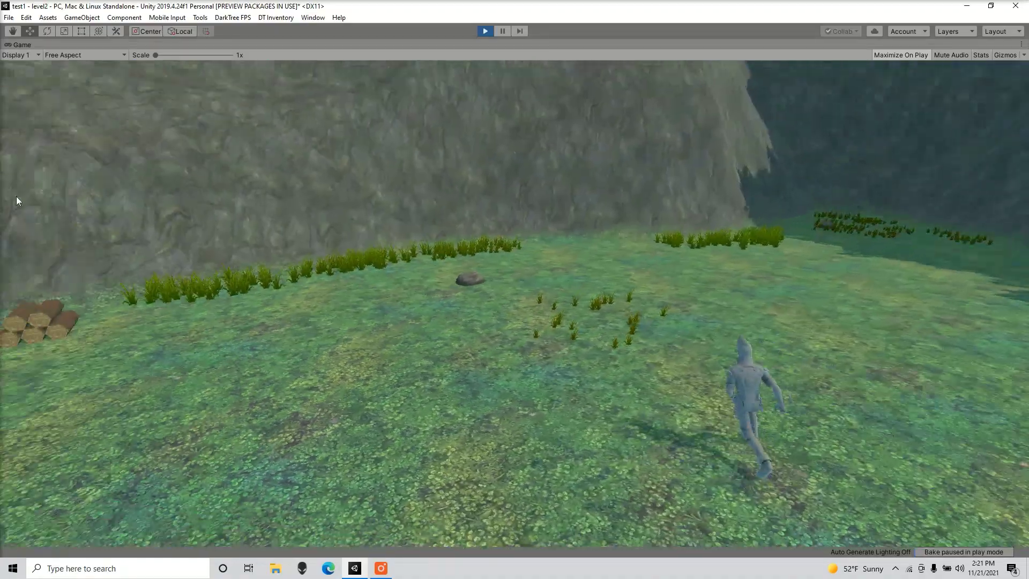
key(a)
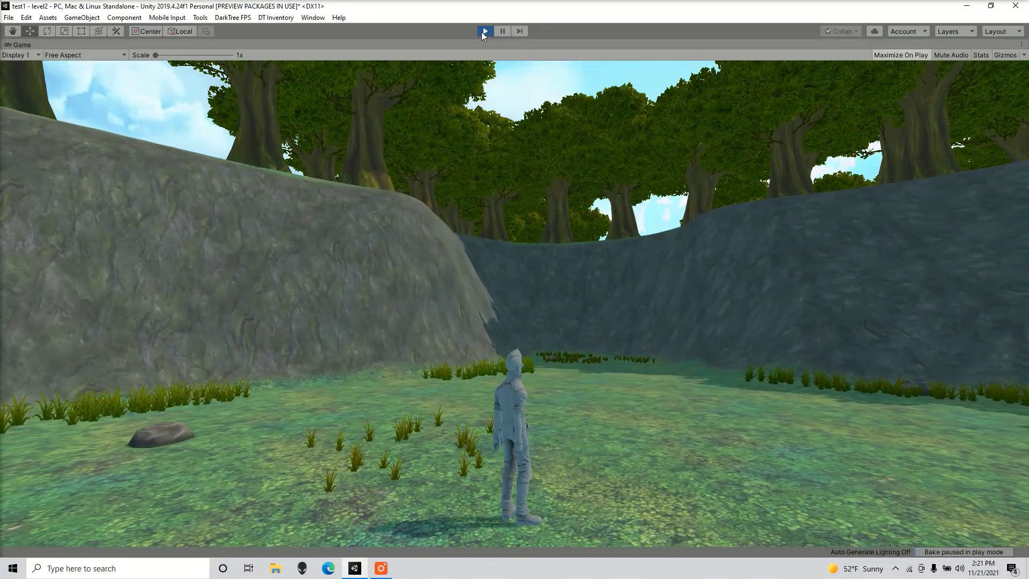
Stop Play mode and browse Asset Store results for 'humanoid' filtered to Free Assets
click(481, 32)
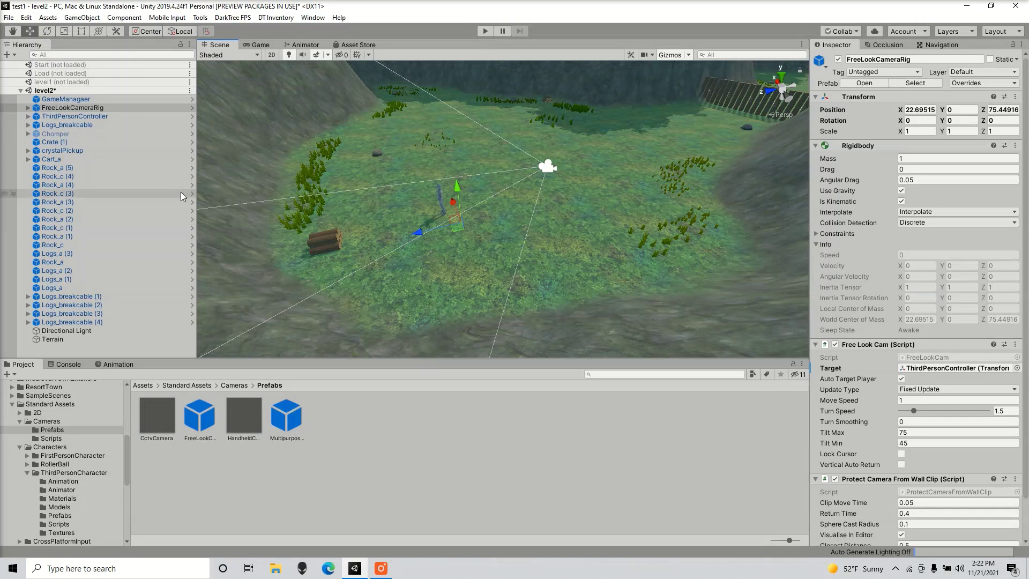
click(343, 45)
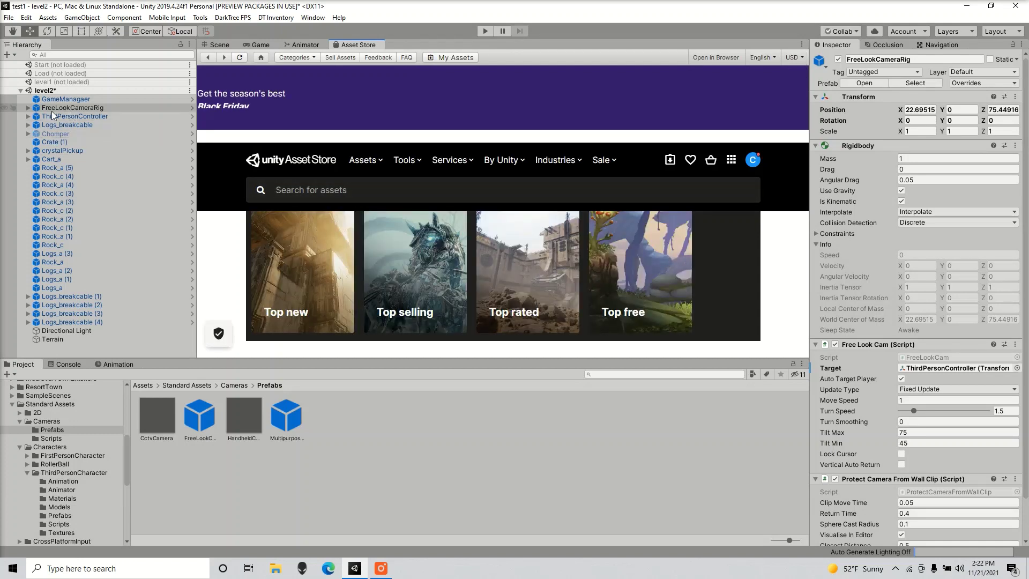
click(338, 192)
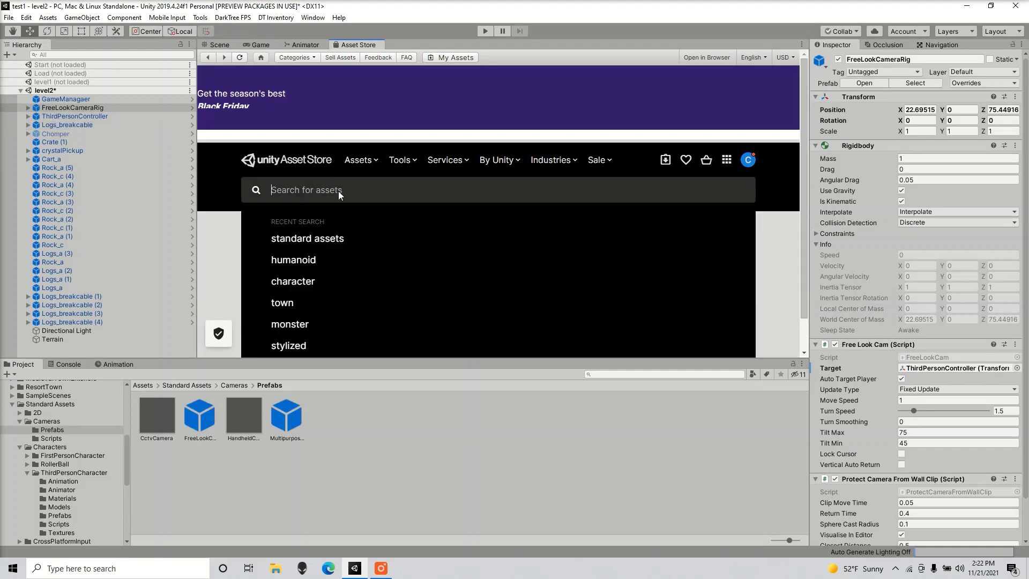
click(346, 271)
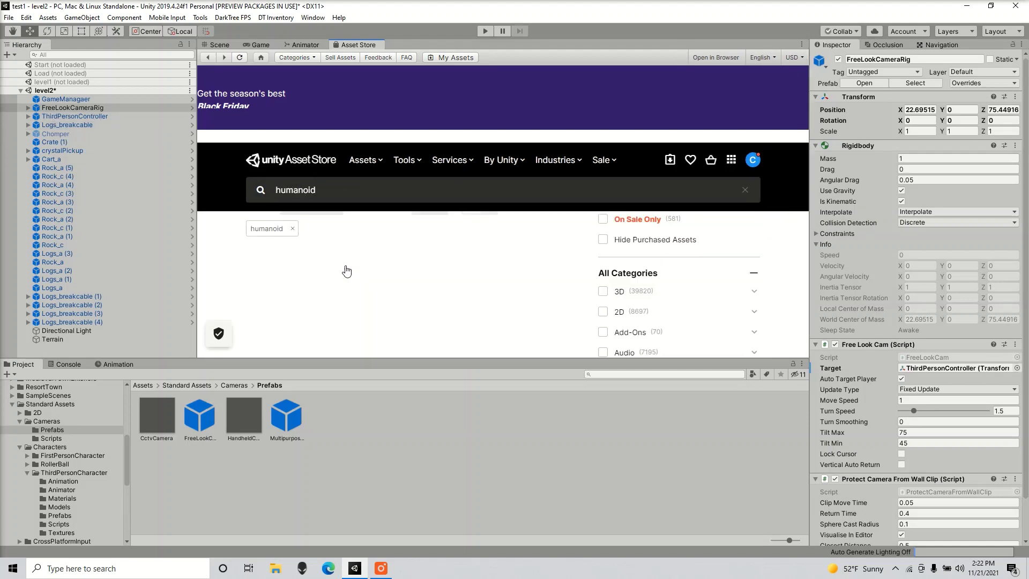
scroll(531, 247, down, 8)
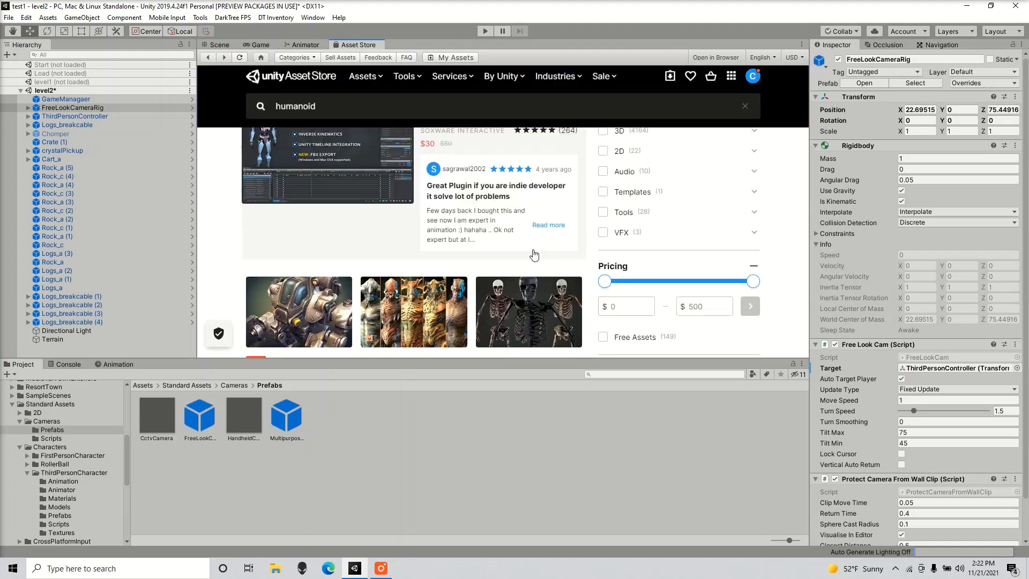
scroll(569, 260, up, 4)
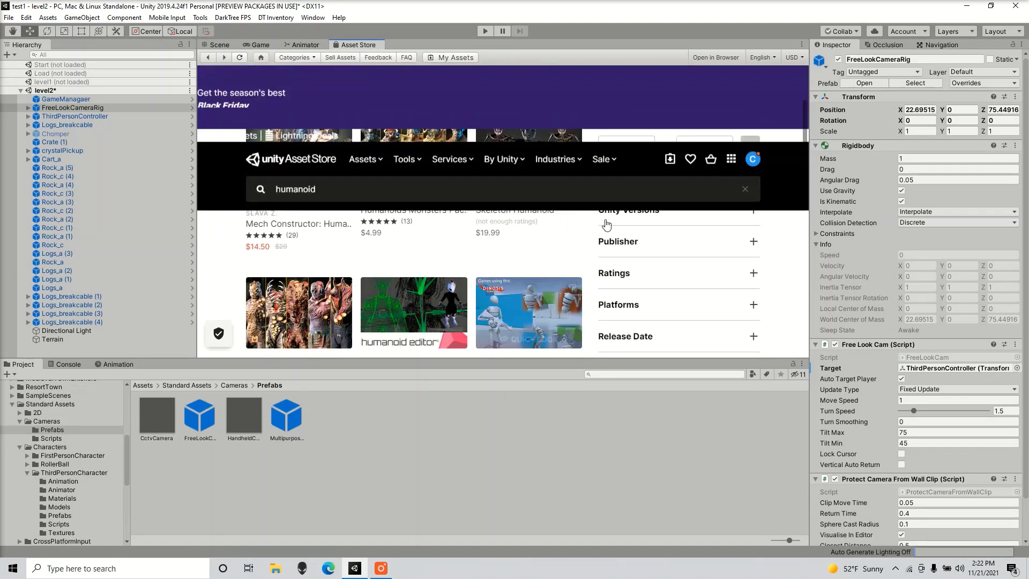
click(603, 284)
scroll(383, 301, down, 3)
scroll(387, 301, down, 2)
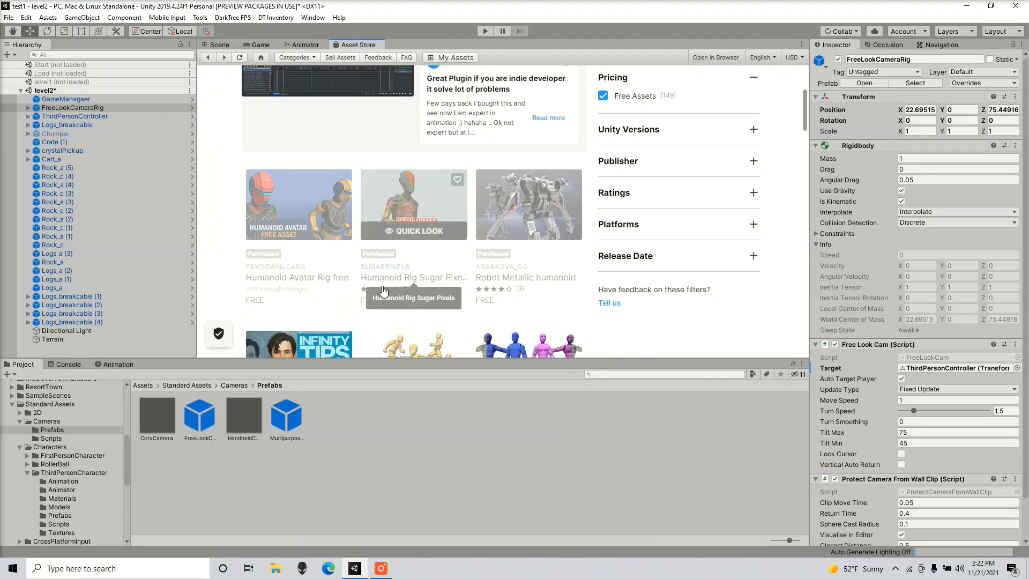
Nest the SP_HumanoidBot_Tpose prefab from Humanoid Bot Avatar under ThirdPersonController
click(219, 44)
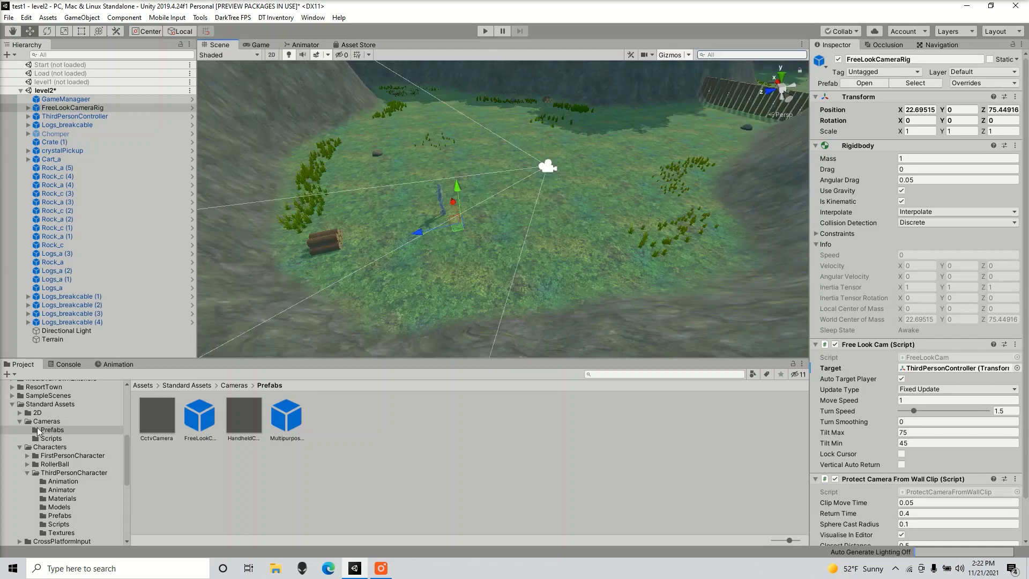
click(12, 404)
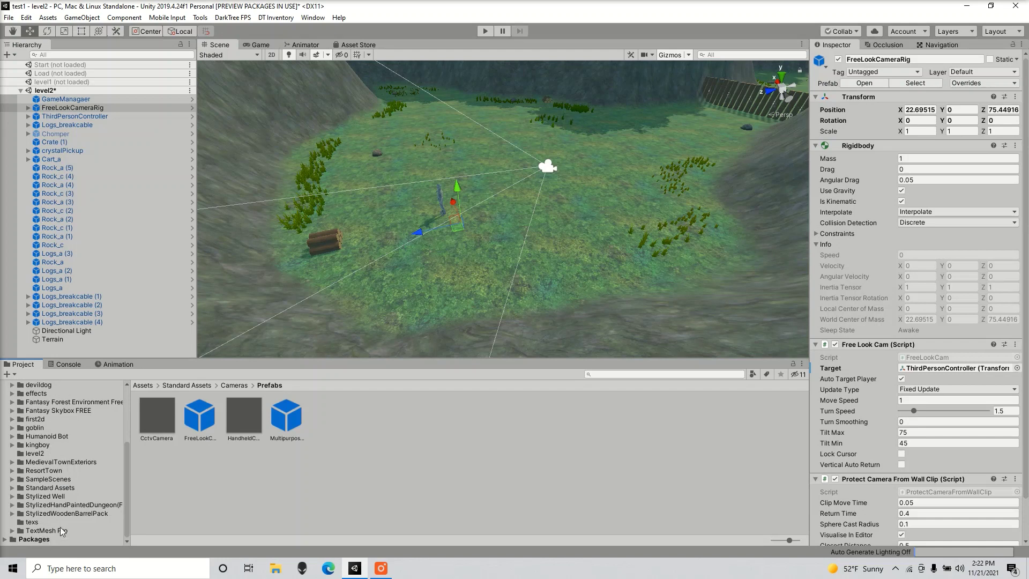
click(67, 436)
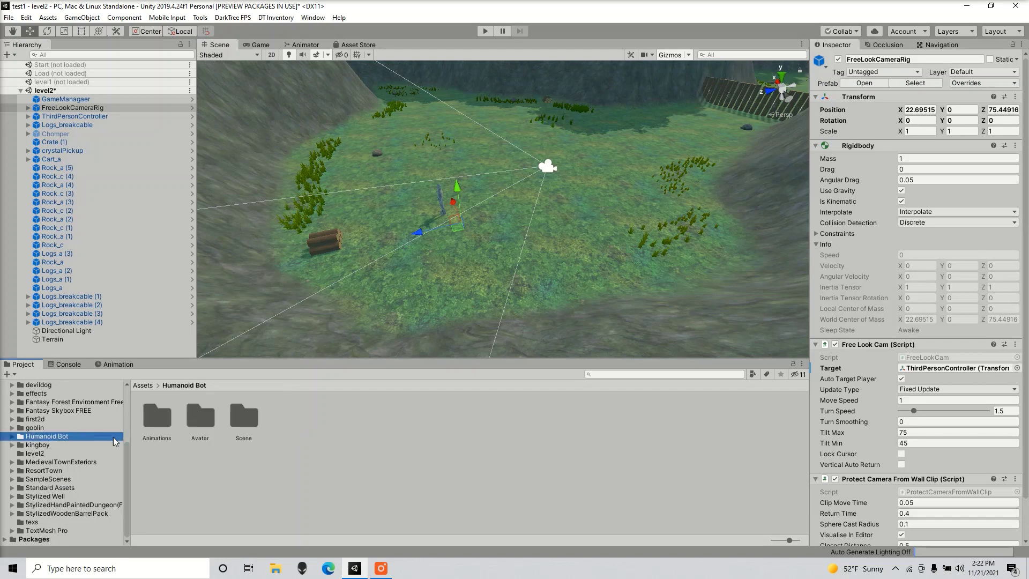
double_click(207, 422)
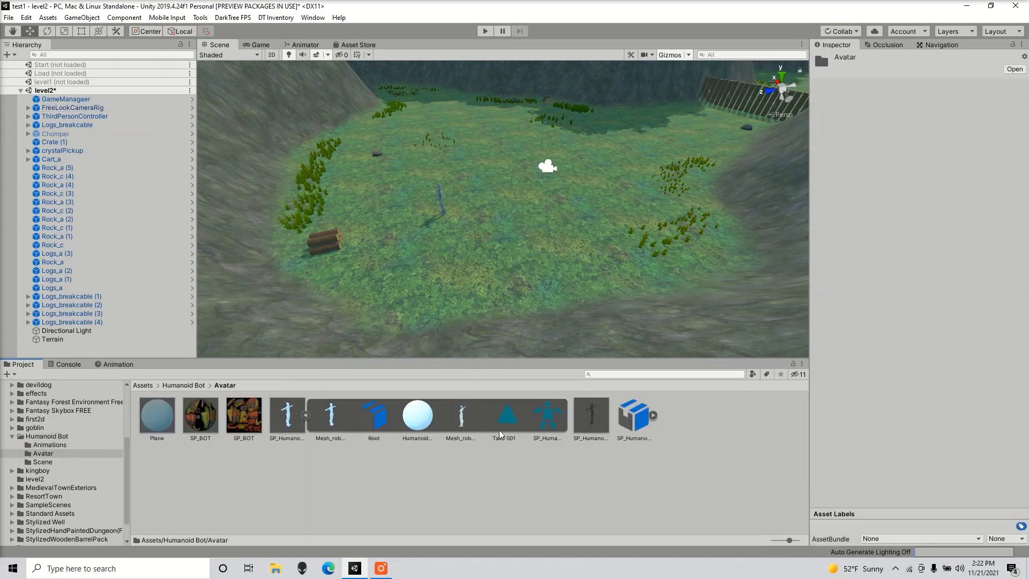
click(590, 423)
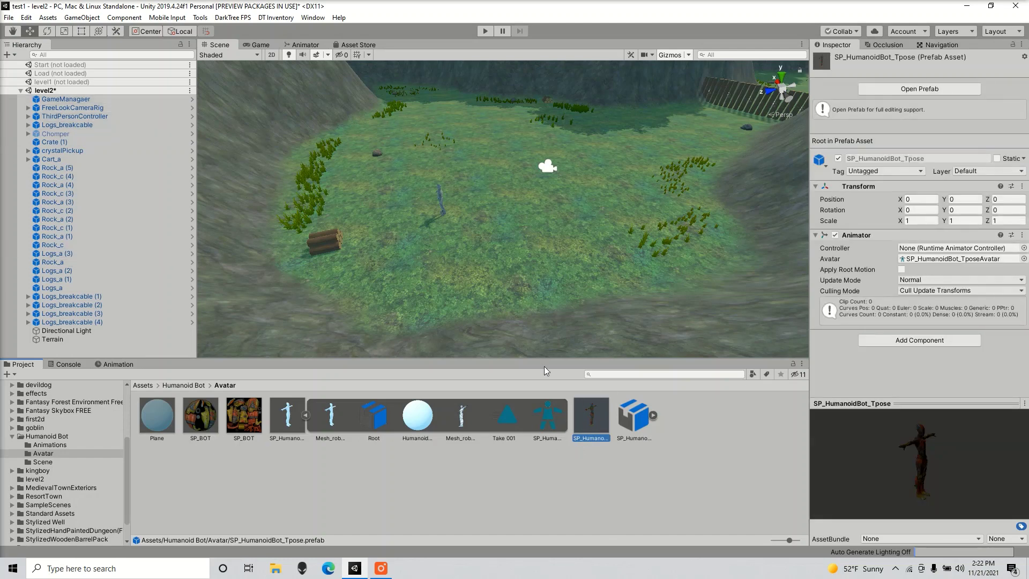
drag(598, 435, 78, 119)
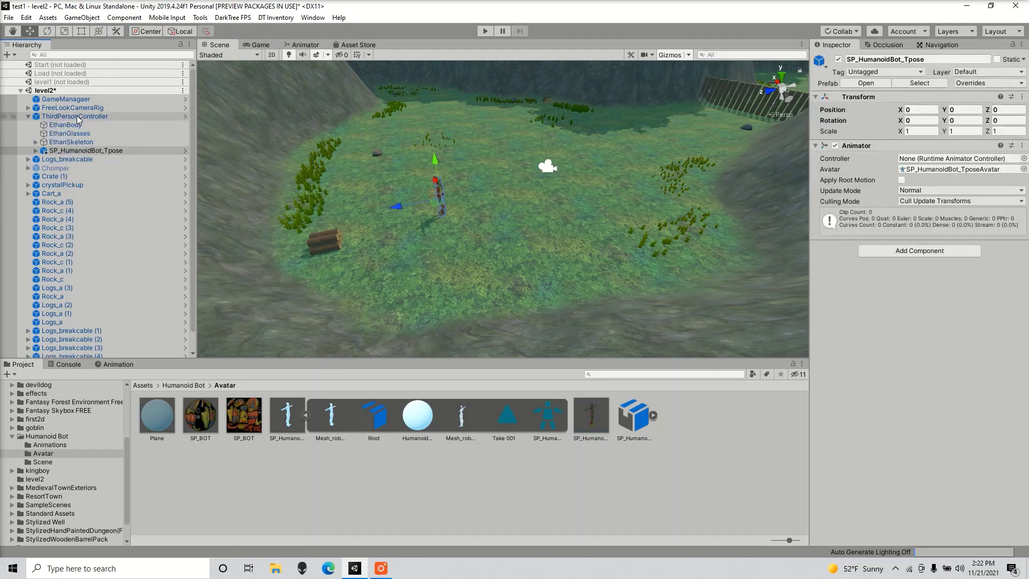
Frame ThirdPersonController in Front view and inspect the bot model's components
double_click(77, 115)
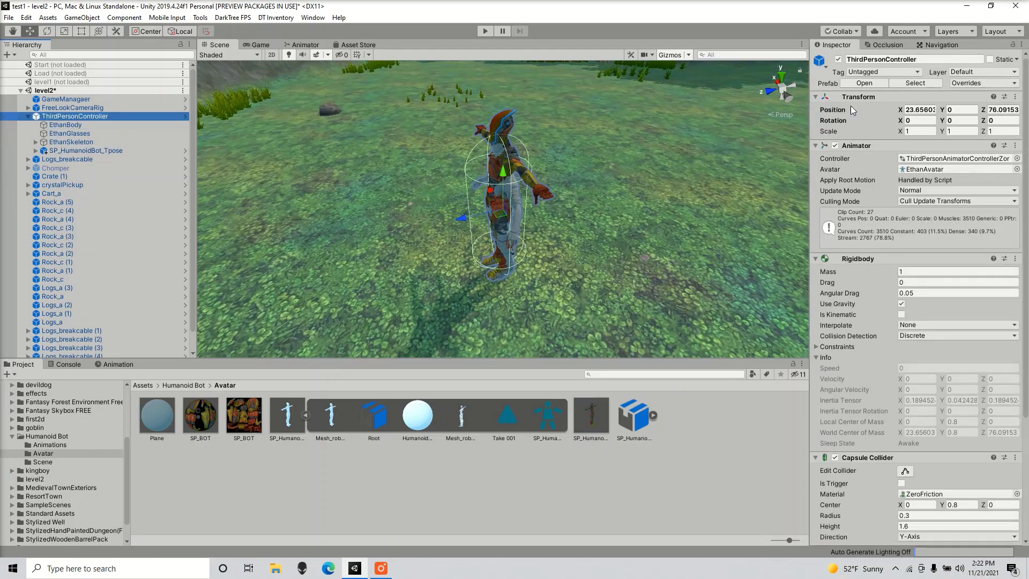
click(772, 95)
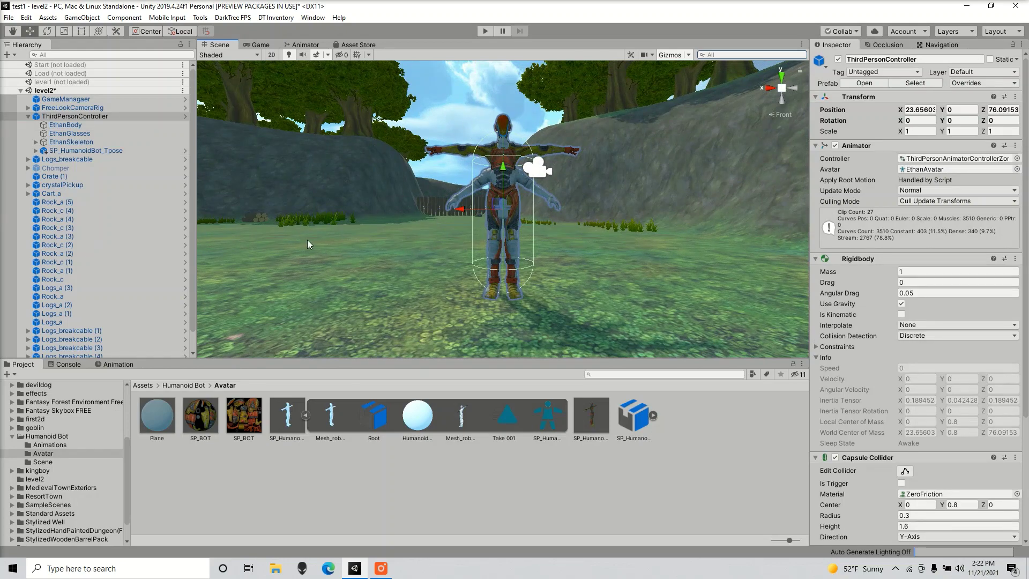
click(84, 117)
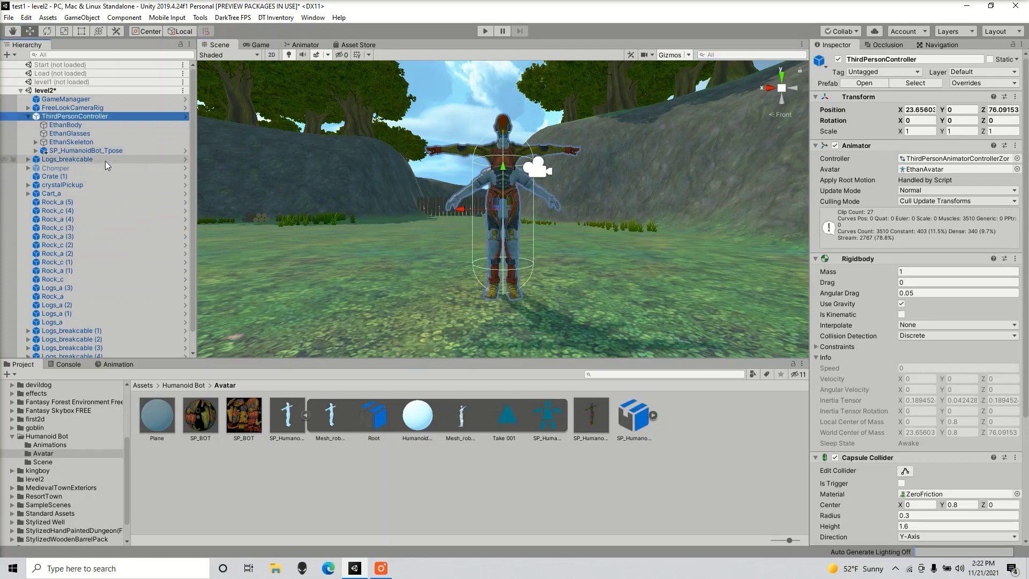
click(137, 150)
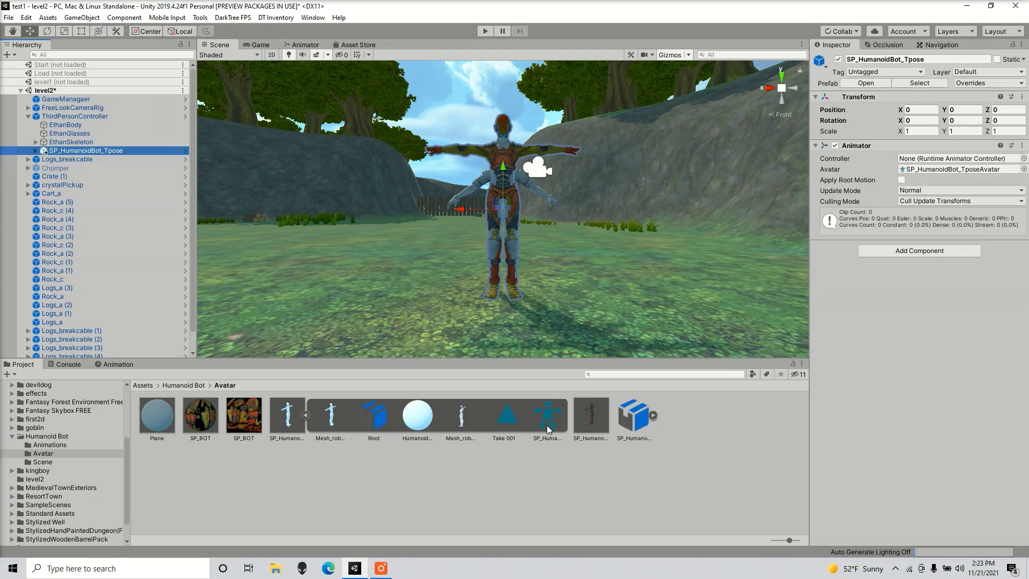
Replace EthanAvatar with SP_HumanoidBot_TposeAvatar in ThirdPersonController's Animator Avatar field
click(59, 116)
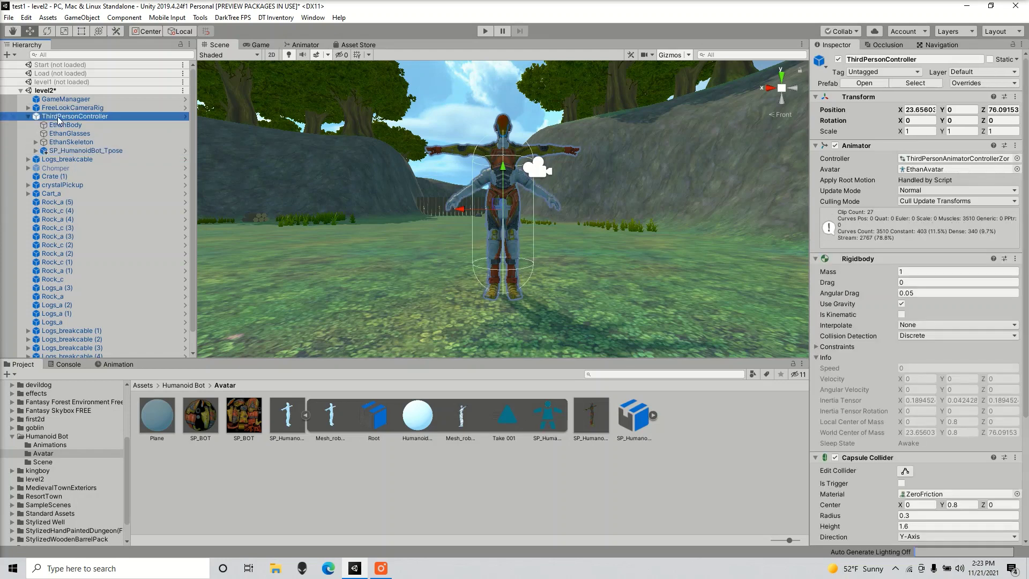
drag(536, 419, 921, 172)
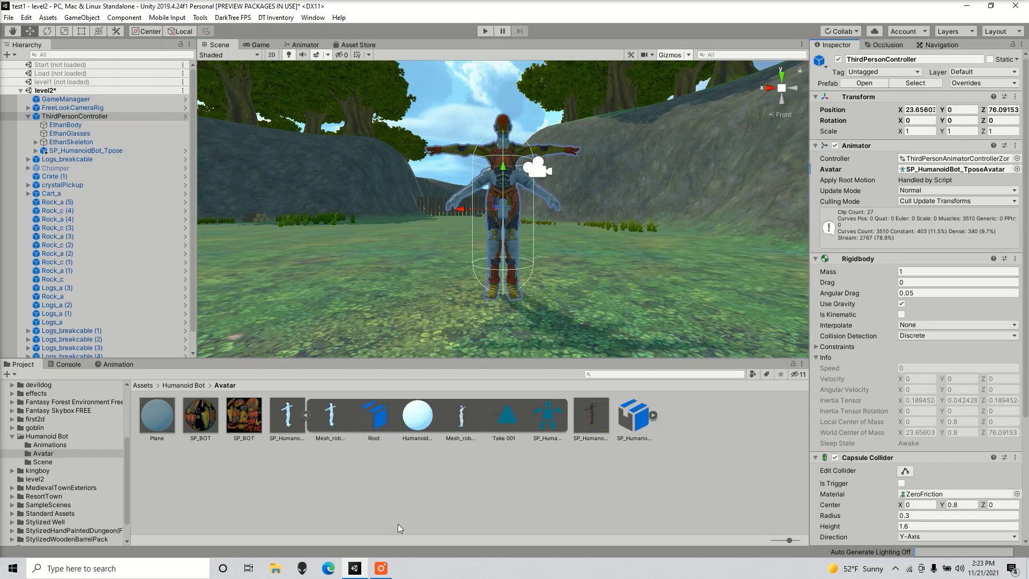
click(65, 125)
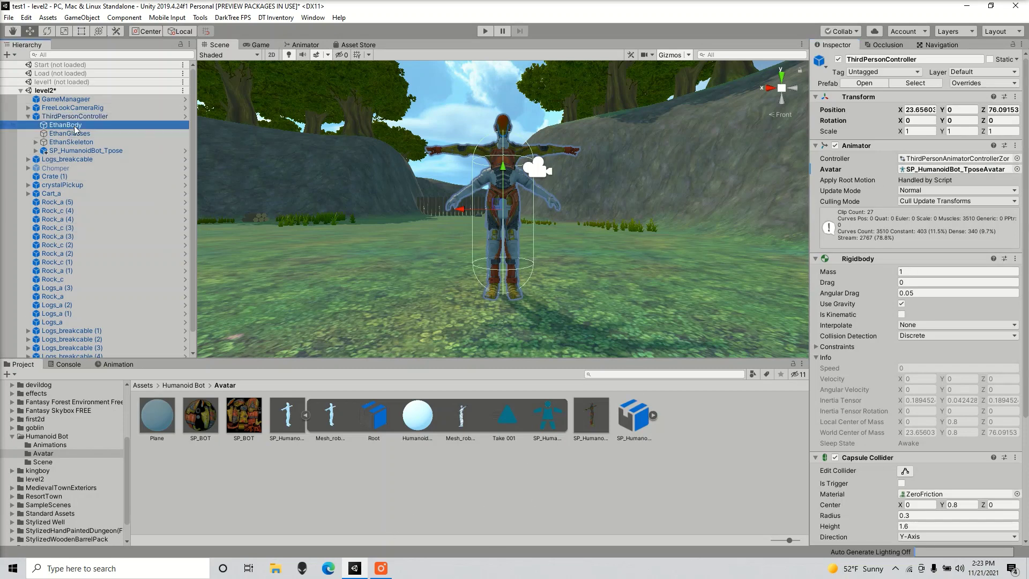
click(83, 117)
Unpack ThirdPersonController completely and delete EthanBody, EthanGlasses and EthanSkeleton
right_click(83, 117)
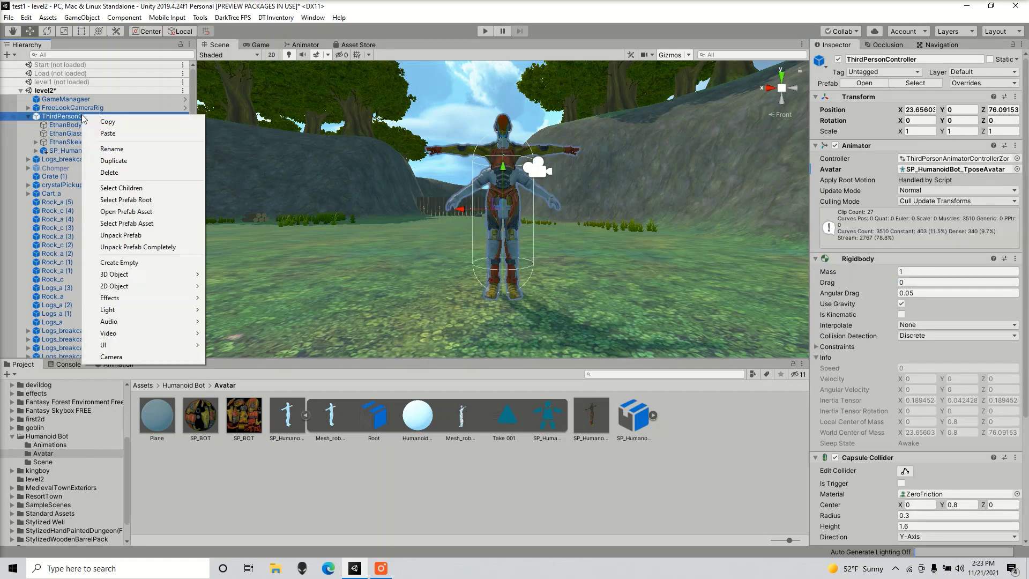
click(161, 247)
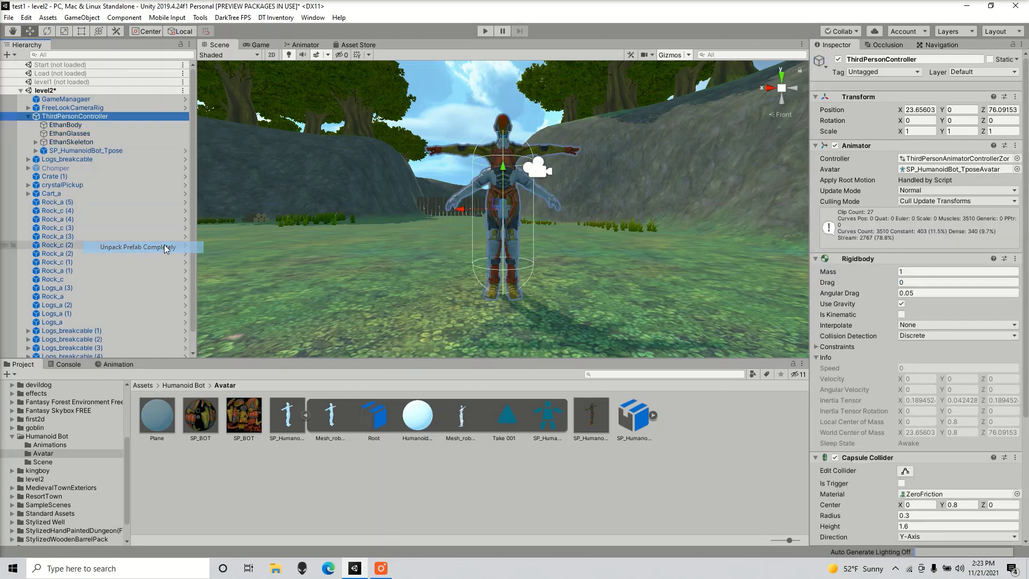
click(68, 126)
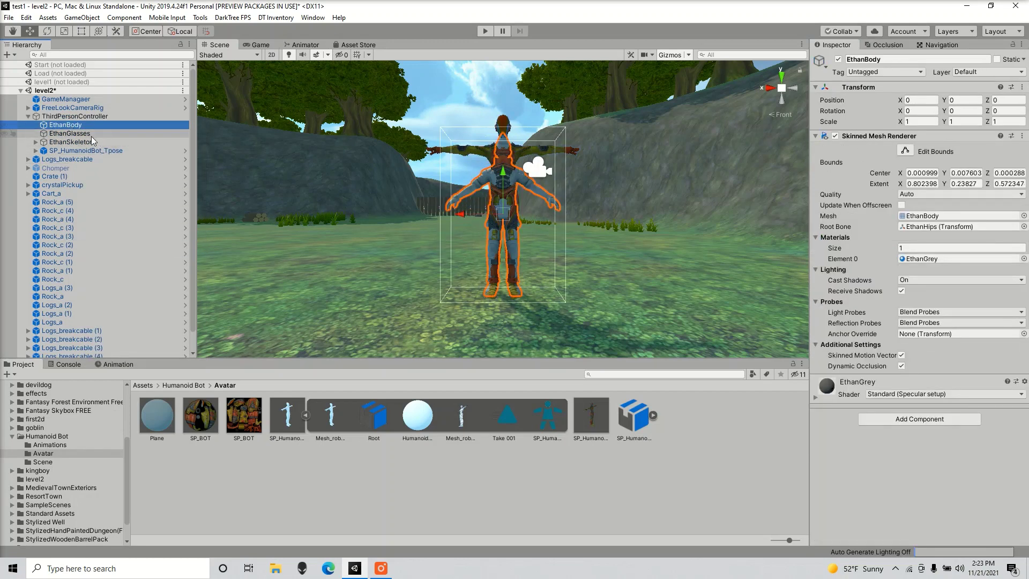
shift+click(82, 143)
right_click(84, 144)
click(111, 199)
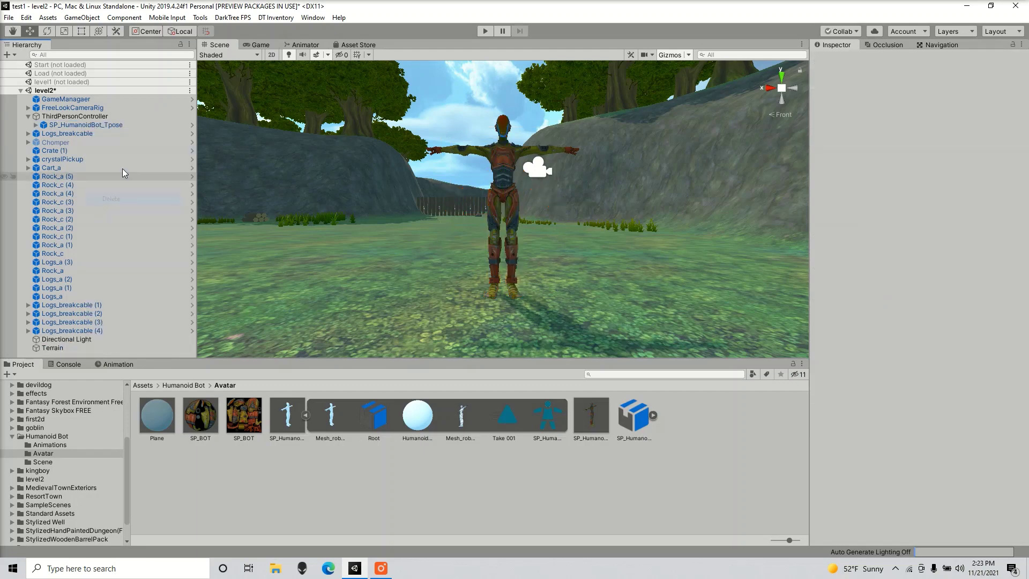
Remove the Animator component from the SP_HumanoidBot_Tpose child
click(103, 125)
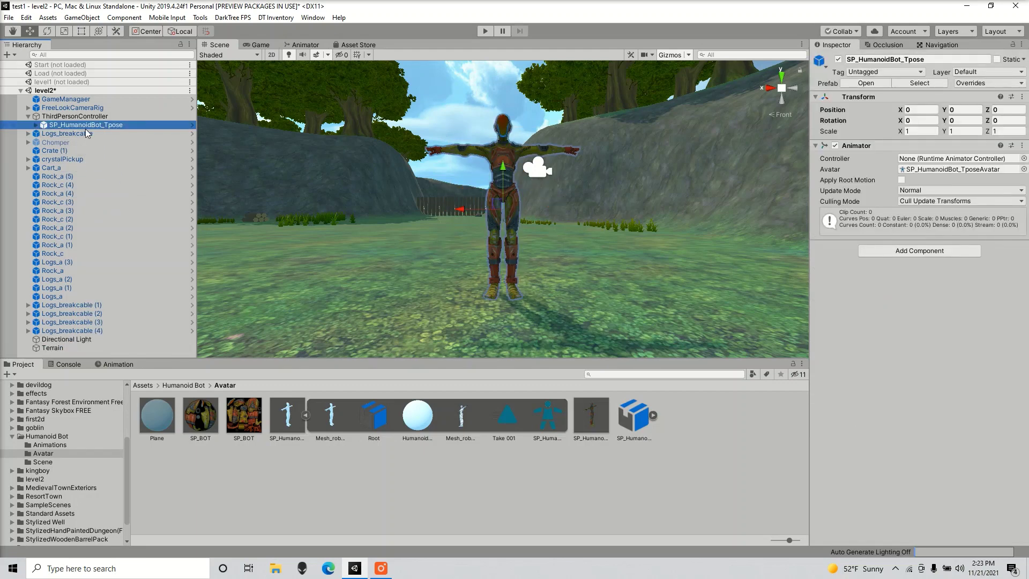
right_click(881, 142)
click(903, 166)
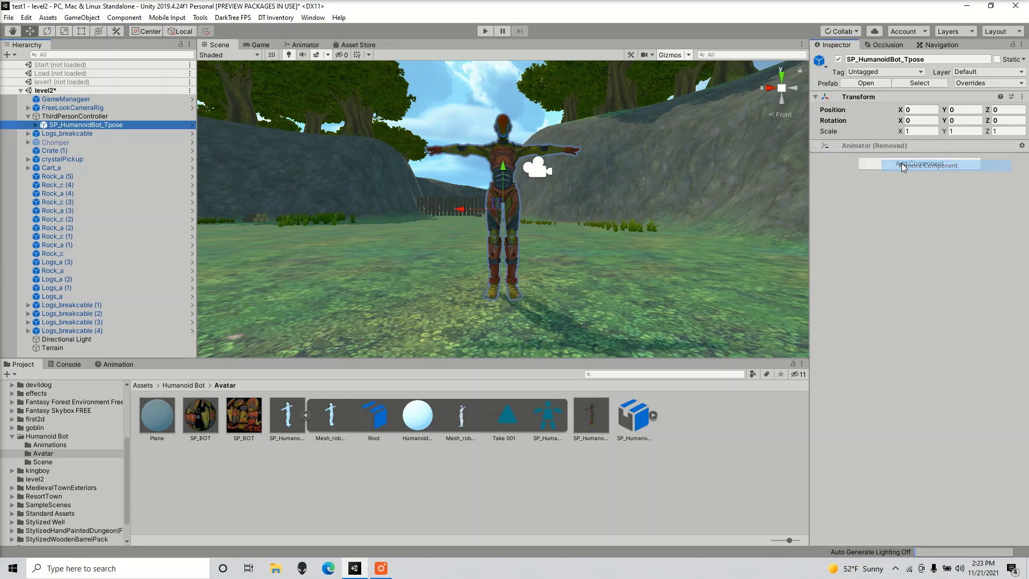
click(80, 115)
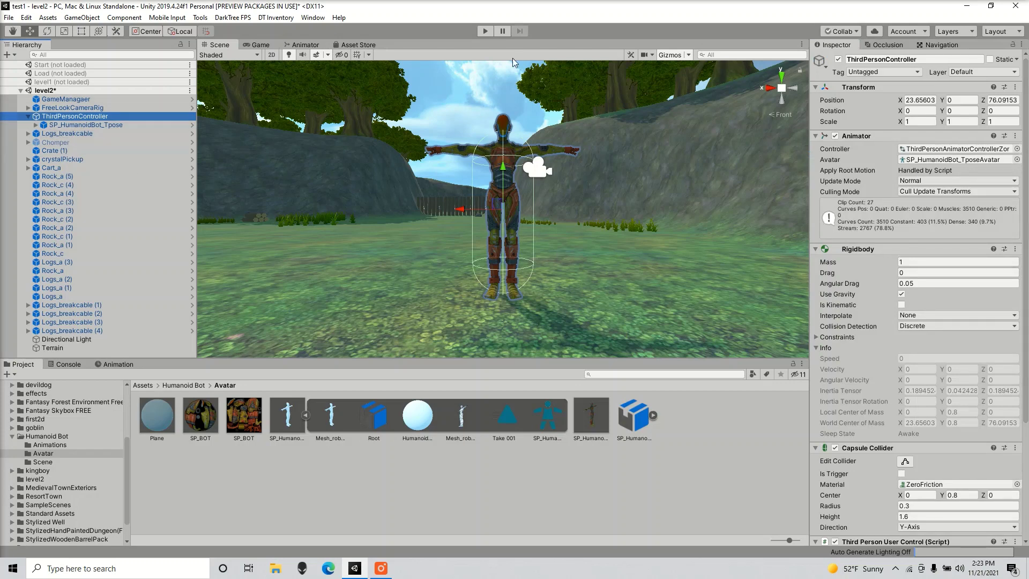
click(485, 31)
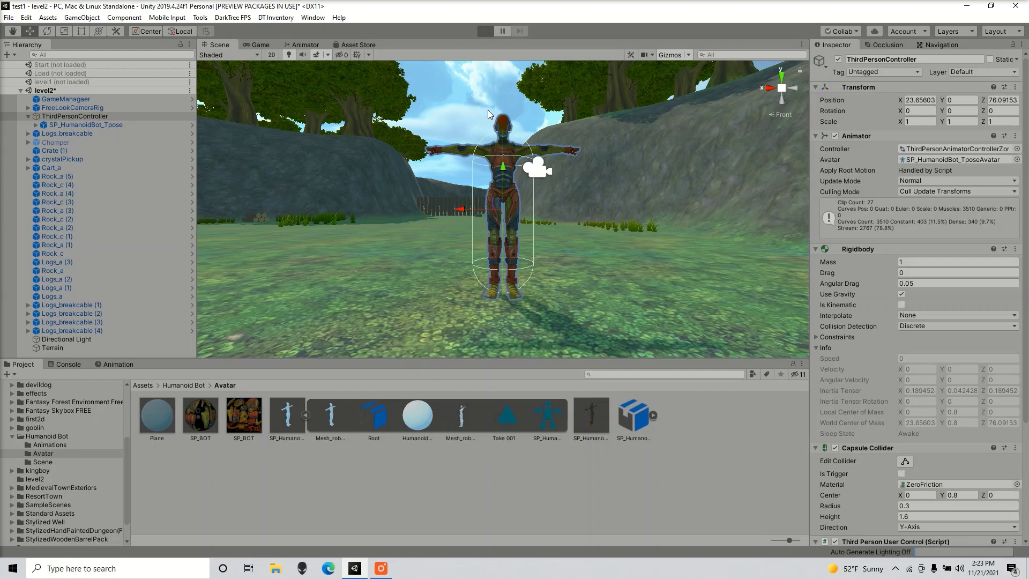
key(w)
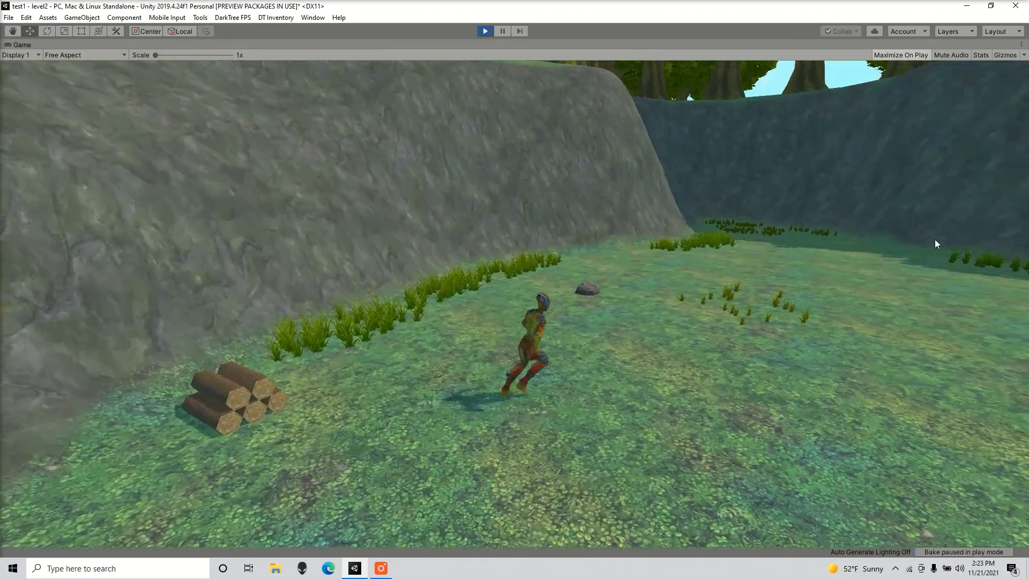
key(s)
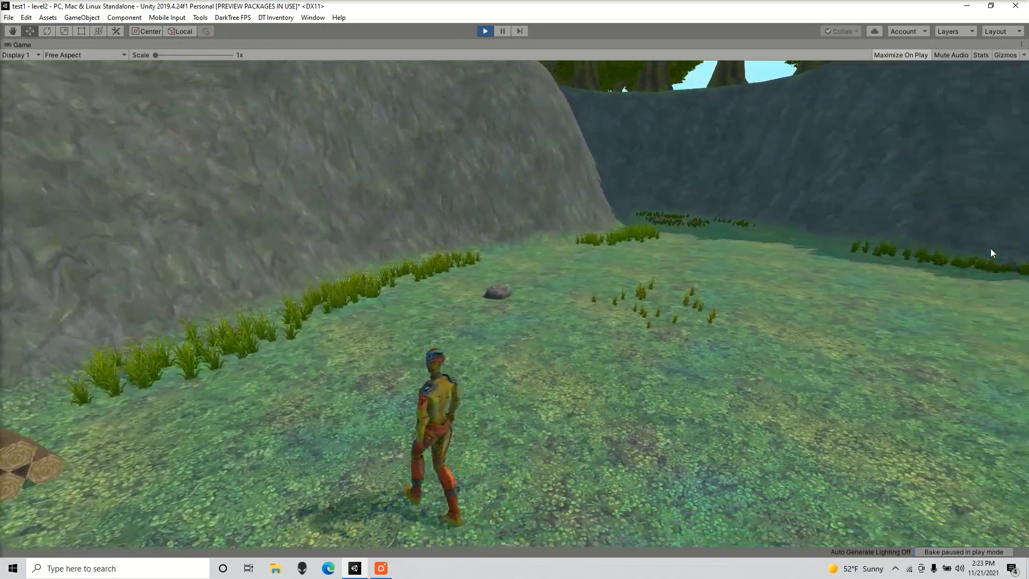
key(w)
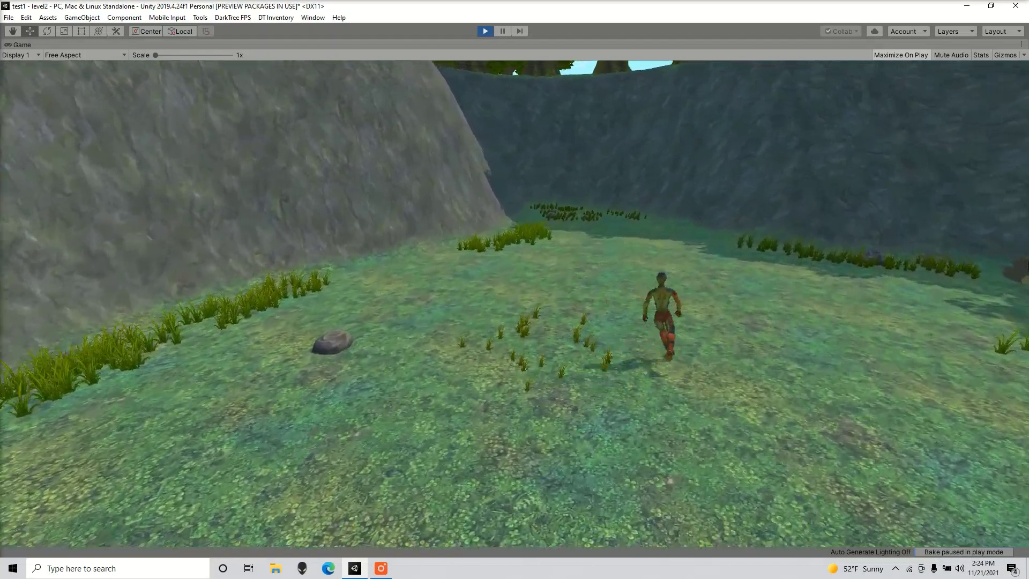
key(s)
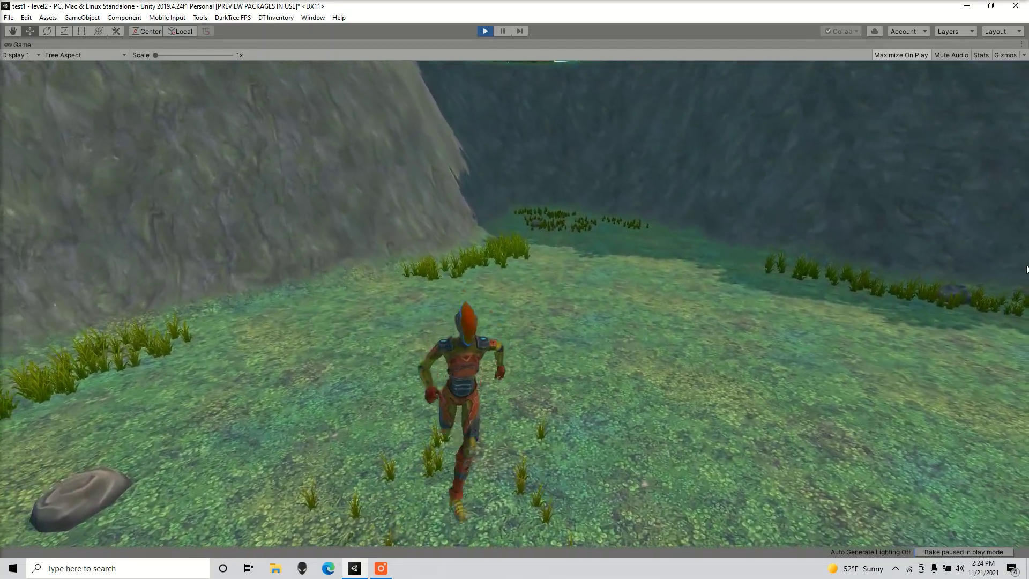
key(w)
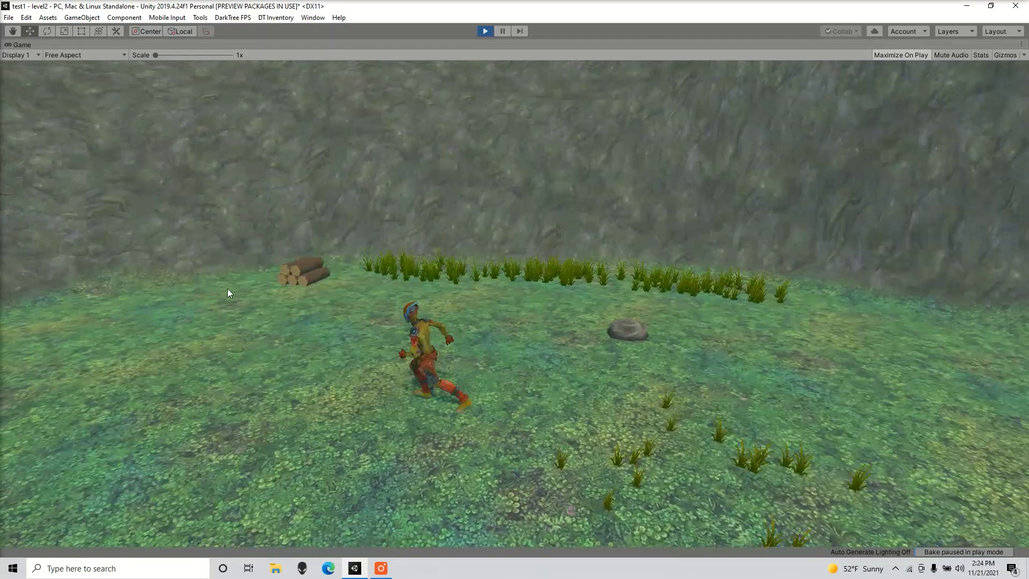
key(s)
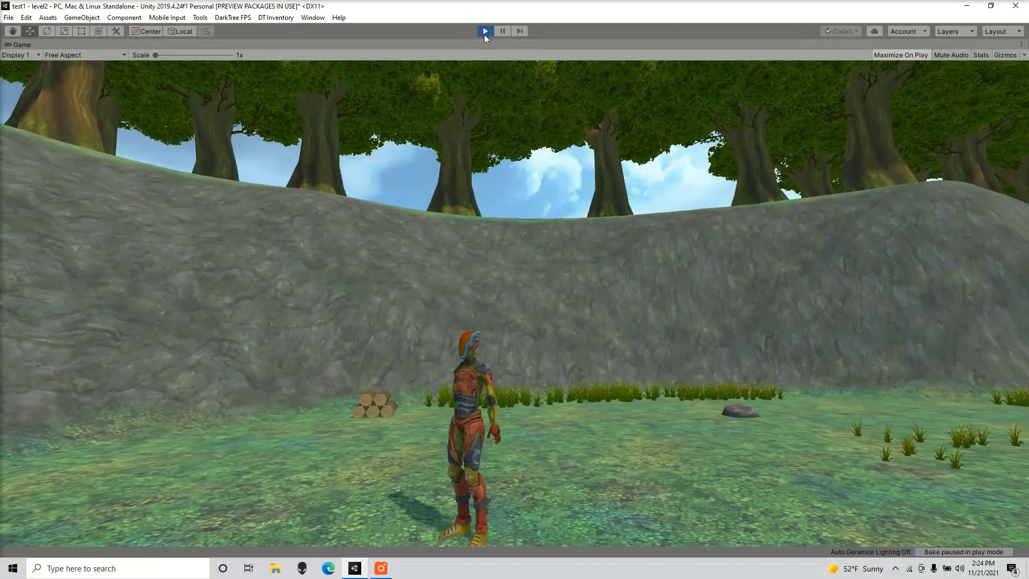
click(484, 31)
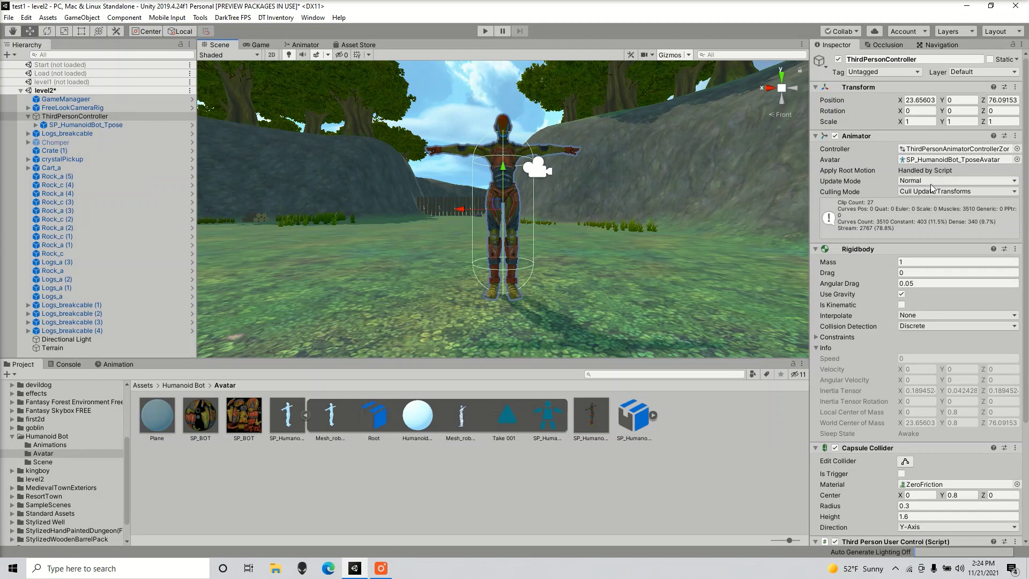
Open ThirdPersonAnimatorControllerZombie and view the Grounded state's idle, walk and run blend tree
click(938, 152)
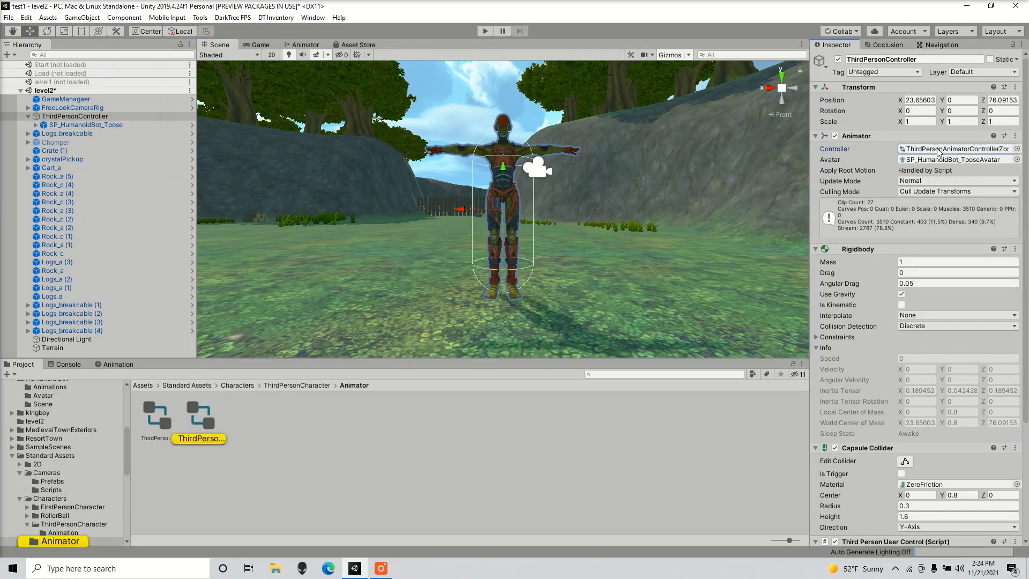
double_click(937, 150)
click(530, 130)
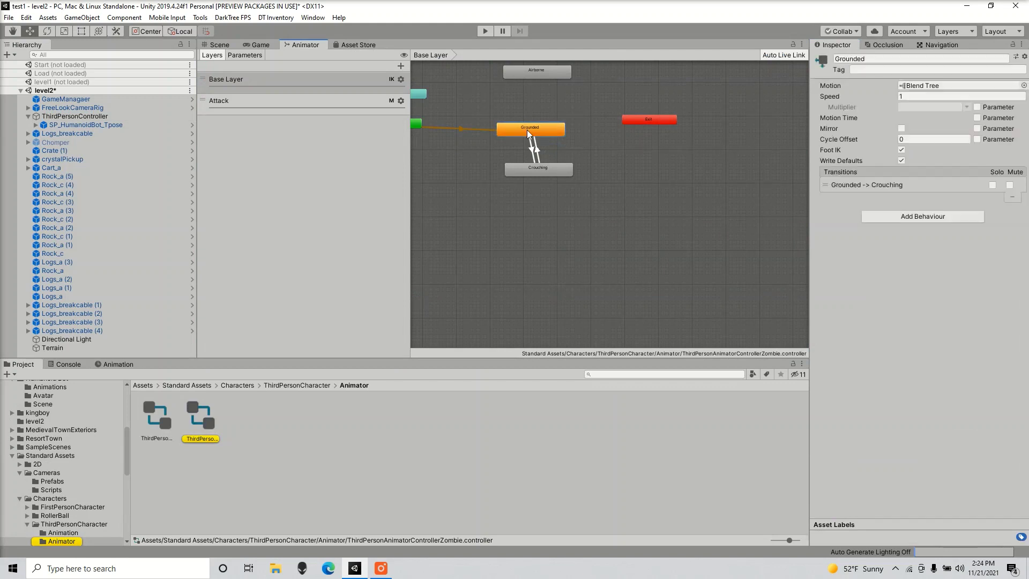
click(532, 171)
click(532, 133)
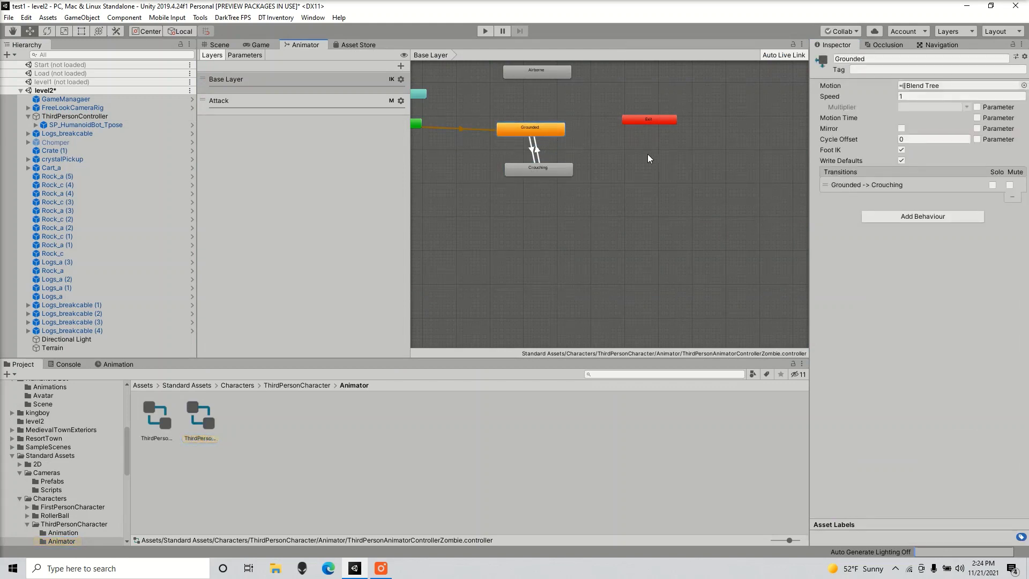
double_click(921, 85)
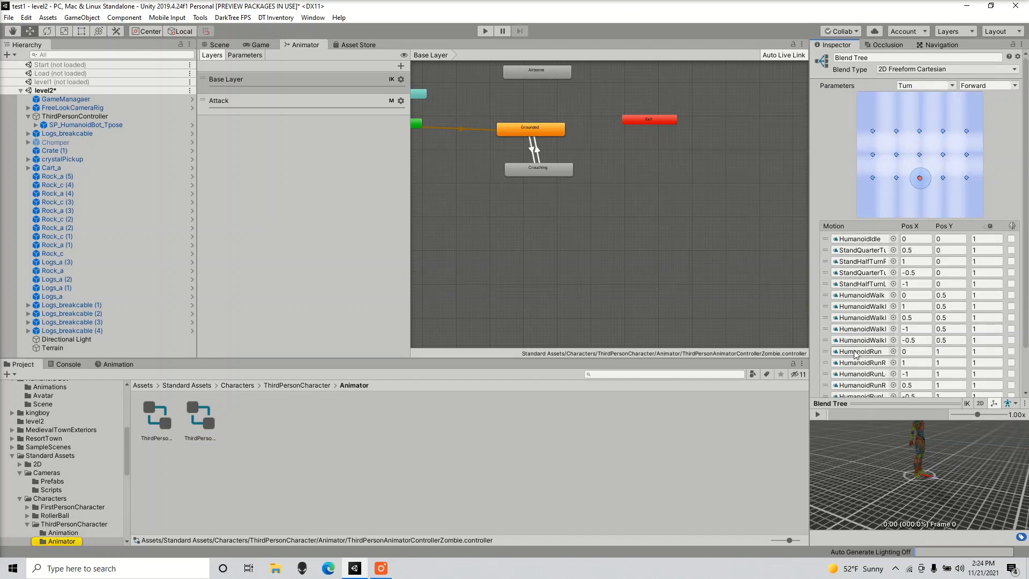
scroll(867, 352, down, 2)
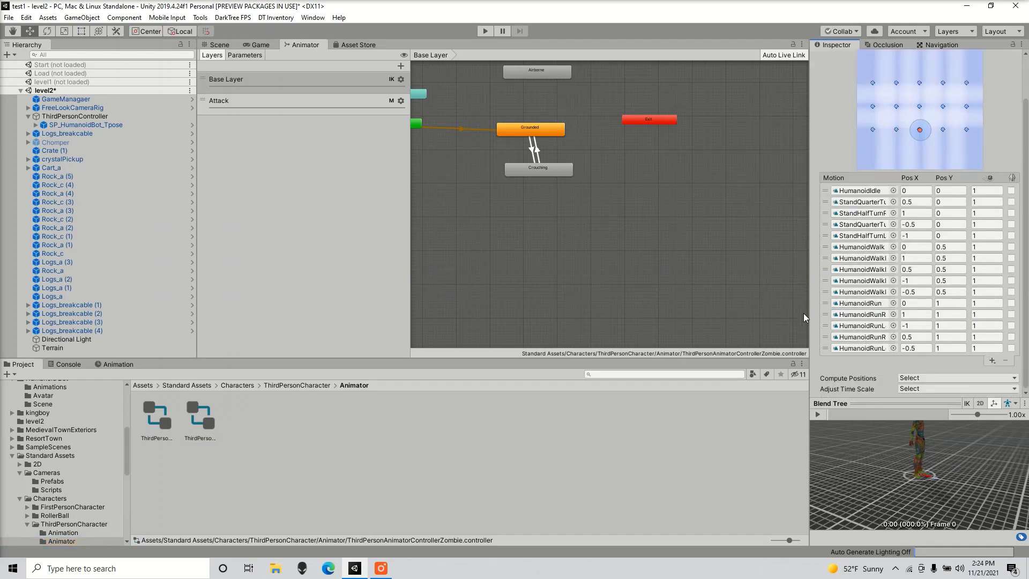
scroll(879, 321, up, 2)
Switch from the Animator graph back to the Scene view of the robot in the meadow
click(218, 45)
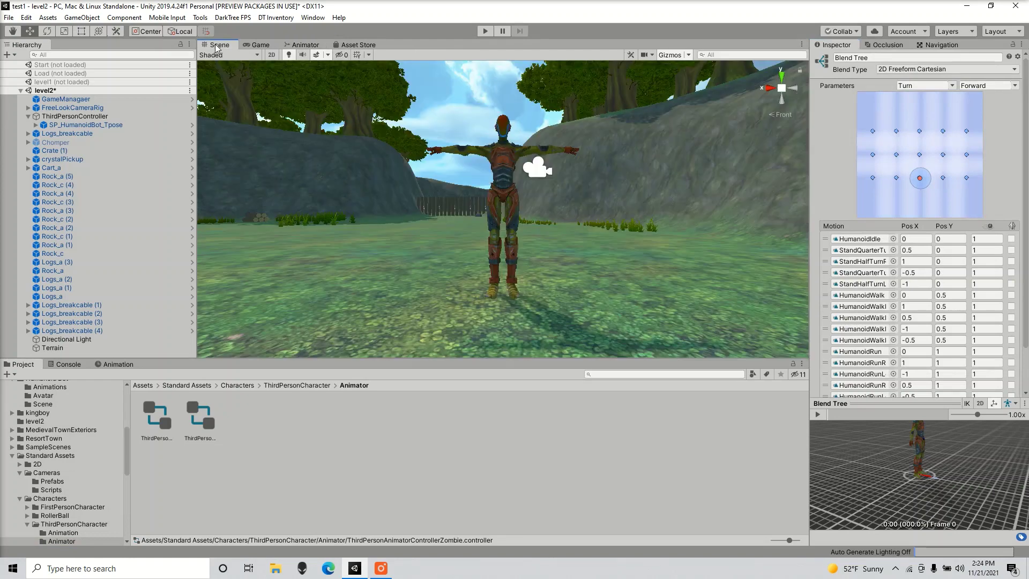